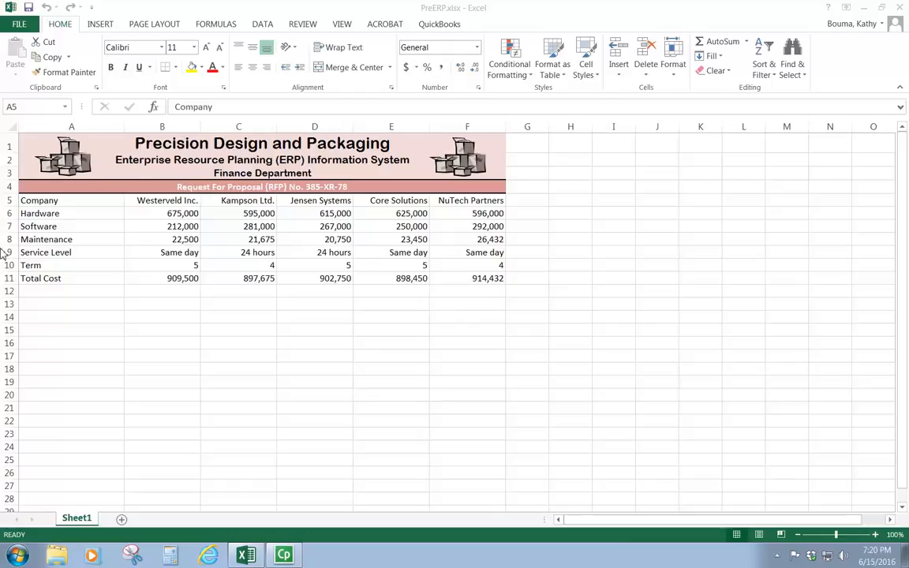
- Copy the proposal table A5:F11 and paste it transposed starting at cell A13
click(38, 202)
drag(37, 203, 479, 280)
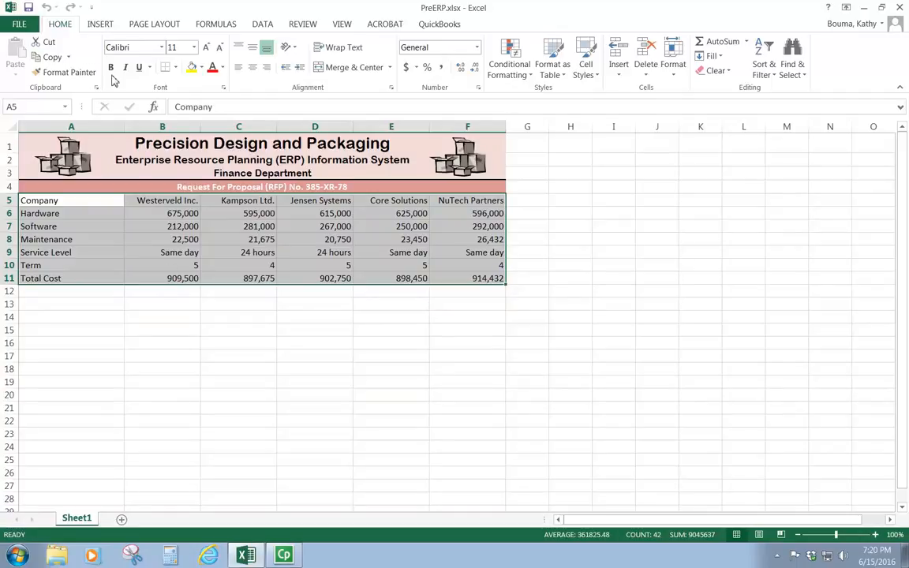
click(54, 59)
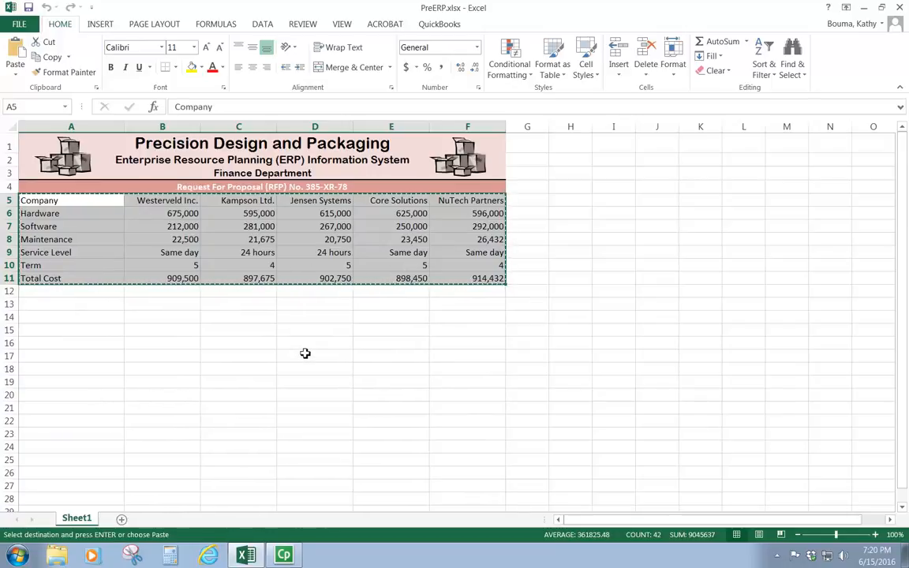
click(38, 300)
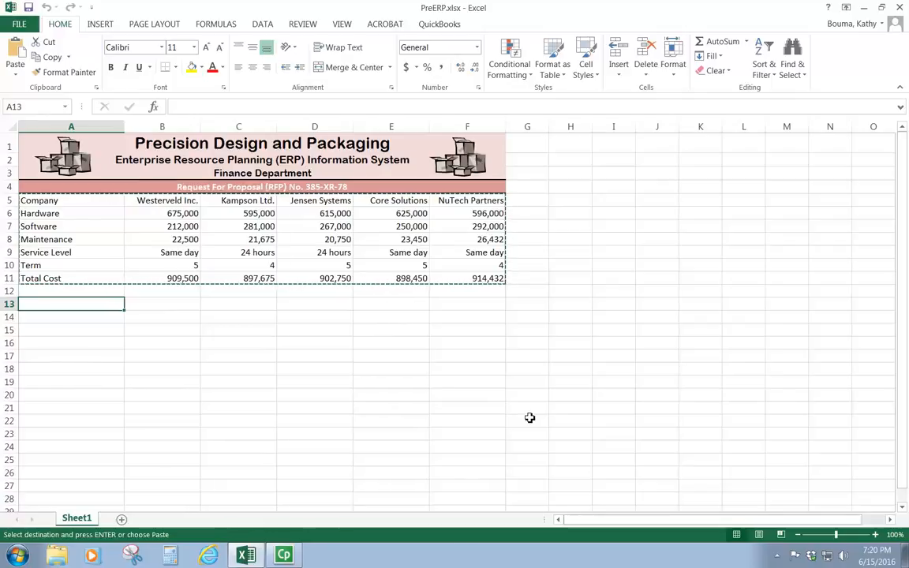
click(16, 79)
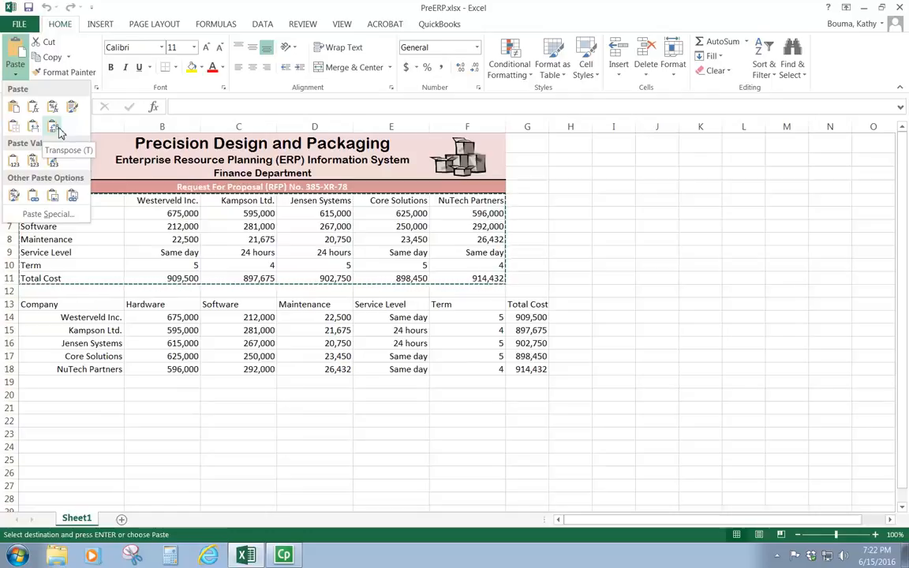
click(52, 127)
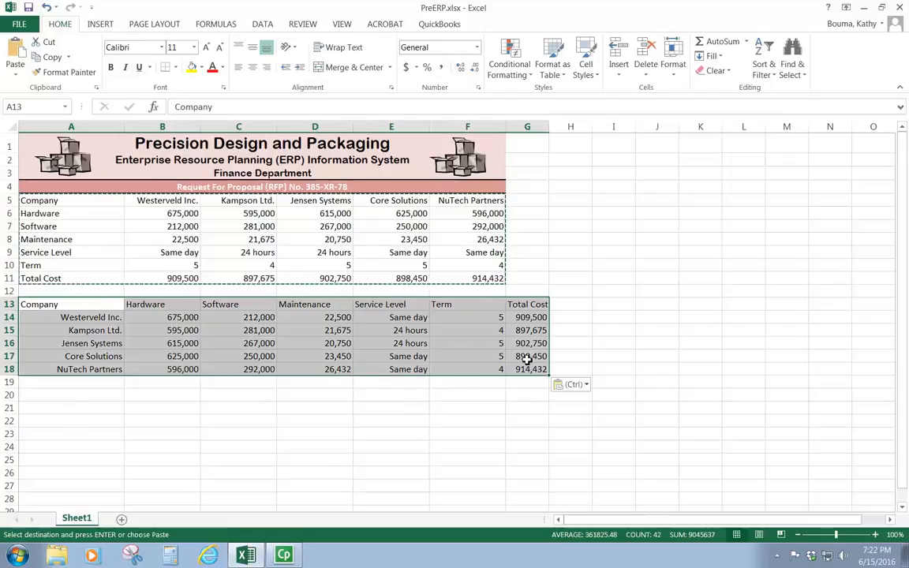
click(677, 331)
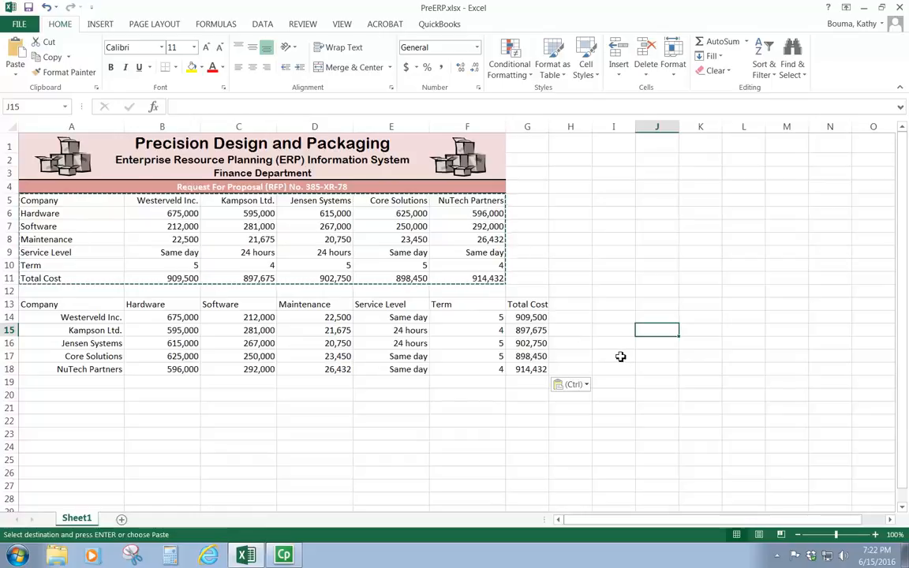
- Delete rows 5 through 12 containing the original untransposed table
drag(5, 200, 6, 291)
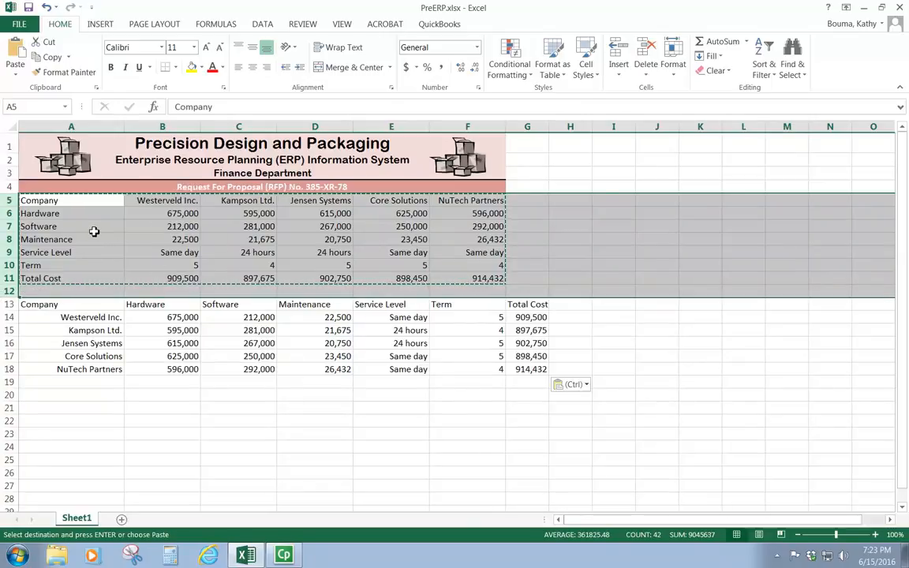
right_click(93, 231)
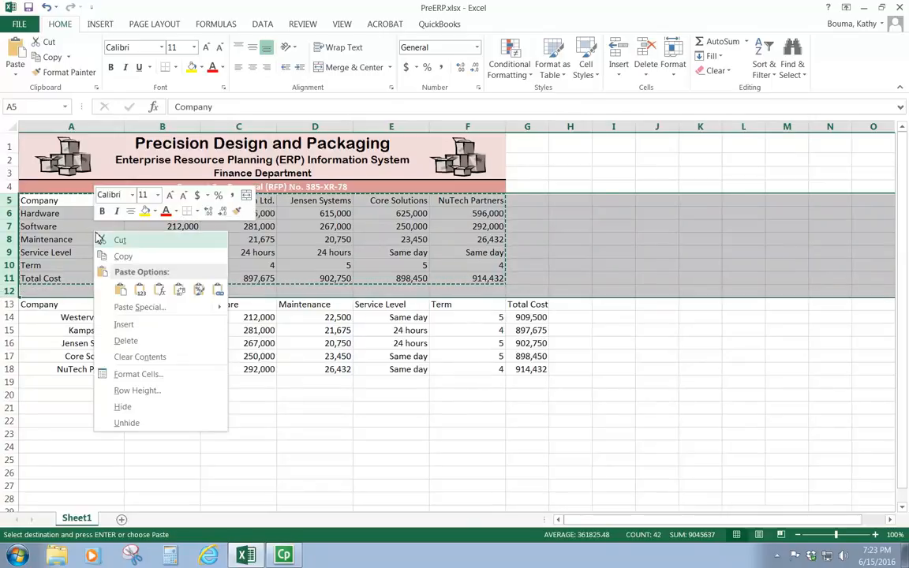
click(125, 341)
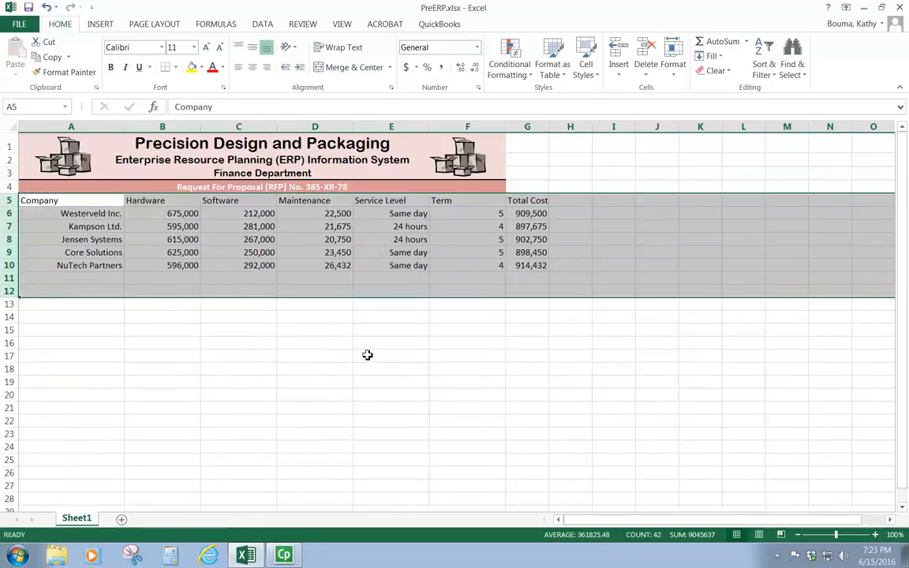
click(391, 356)
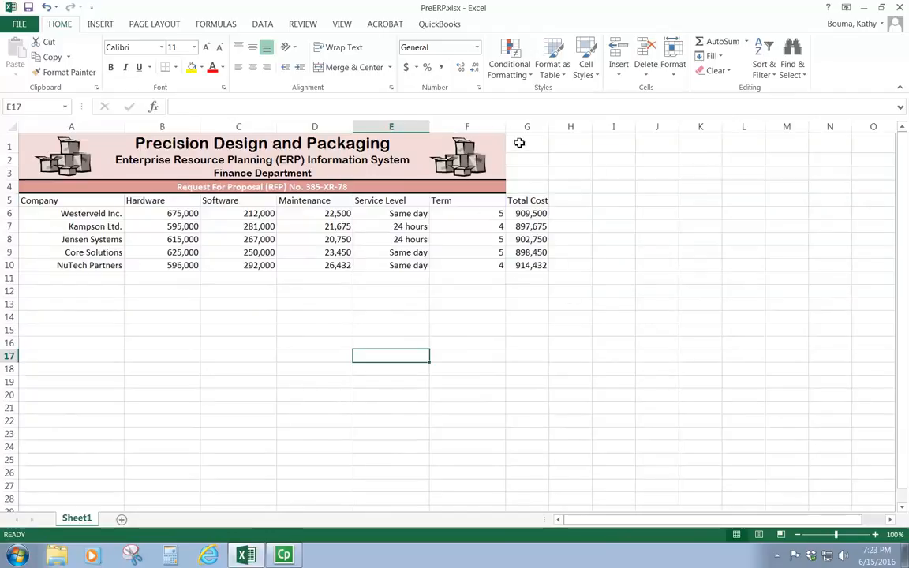
- Merge and center the Precision Design and Packaging title across columns A to G
drag(497, 140, 521, 143)
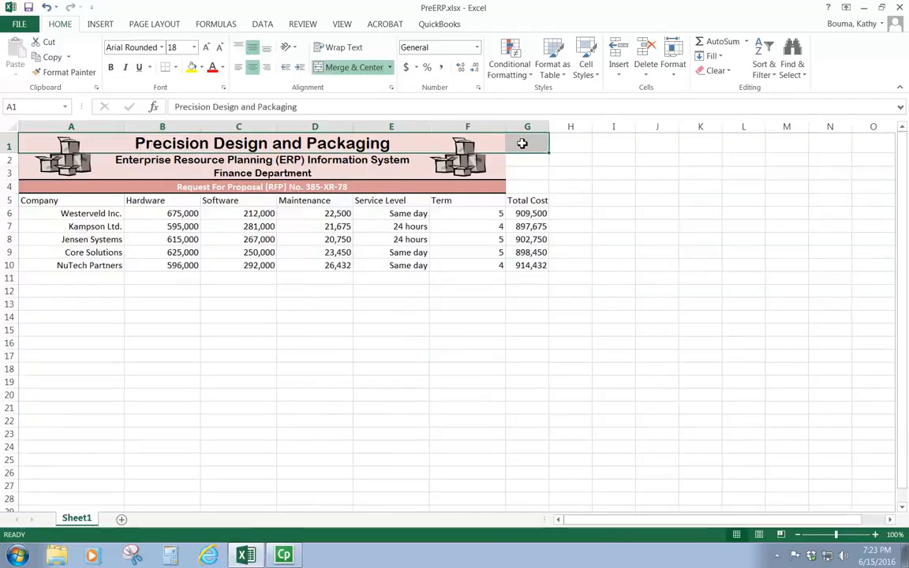
click(349, 67)
click(349, 67)
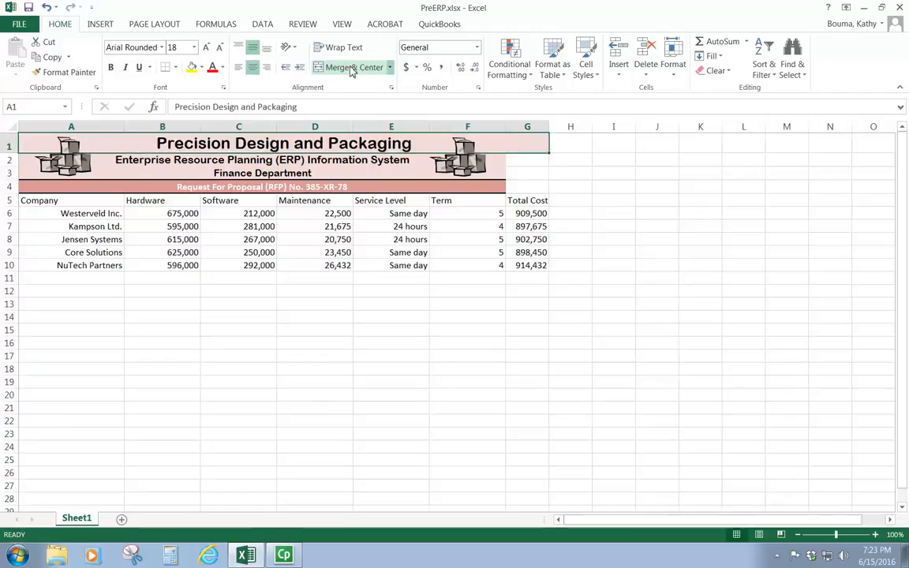
- Merge and center the subtitle rows 2 to 4 across columns A to G
drag(485, 163, 529, 186)
click(354, 67)
click(354, 67)
click(355, 67)
click(354, 67)
click(493, 184)
click(354, 67)
click(354, 67)
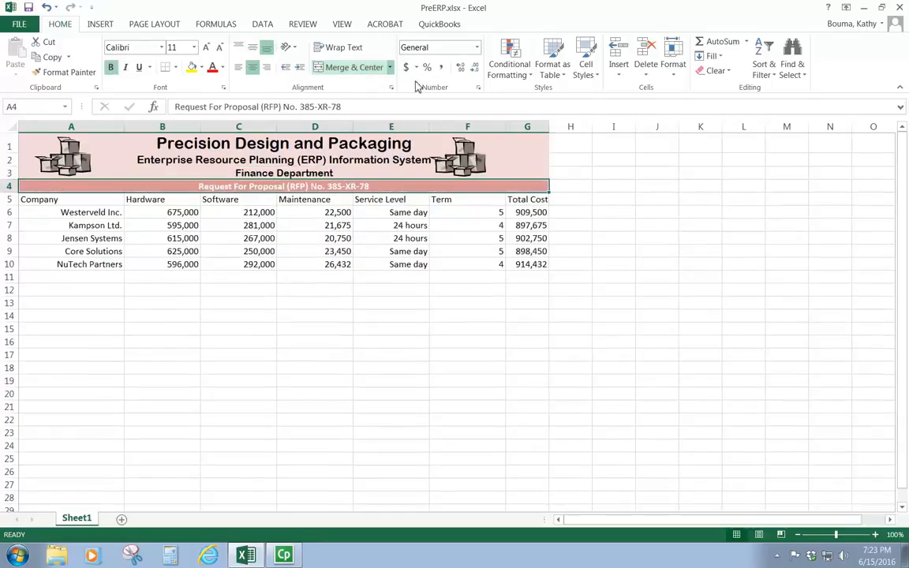
click(530, 337)
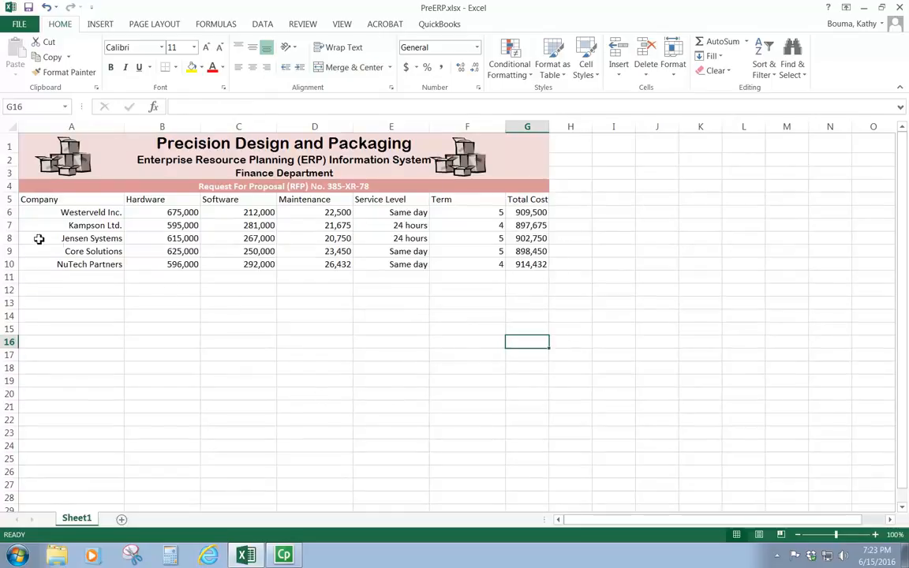
- Turn on filters for the transposed table A5:G10
drag(27, 201, 520, 266)
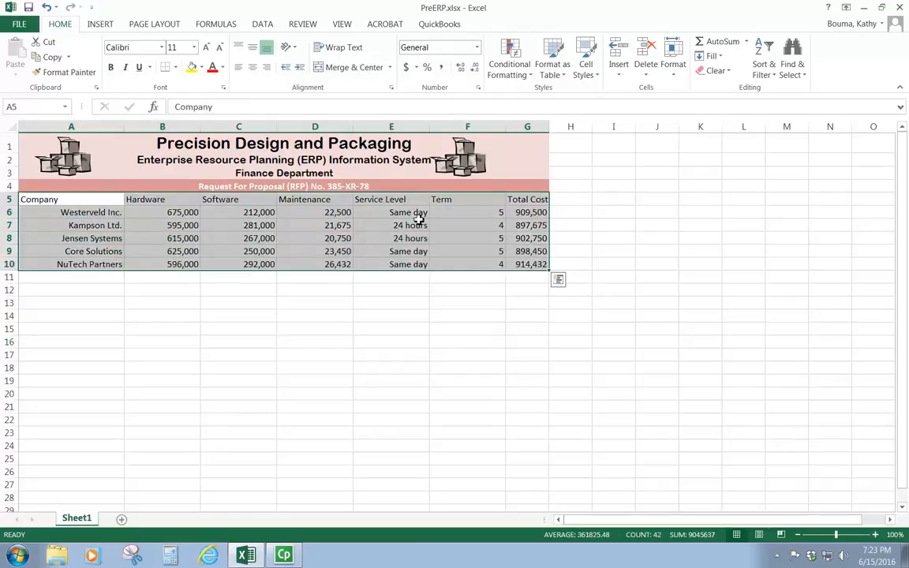
click(262, 24)
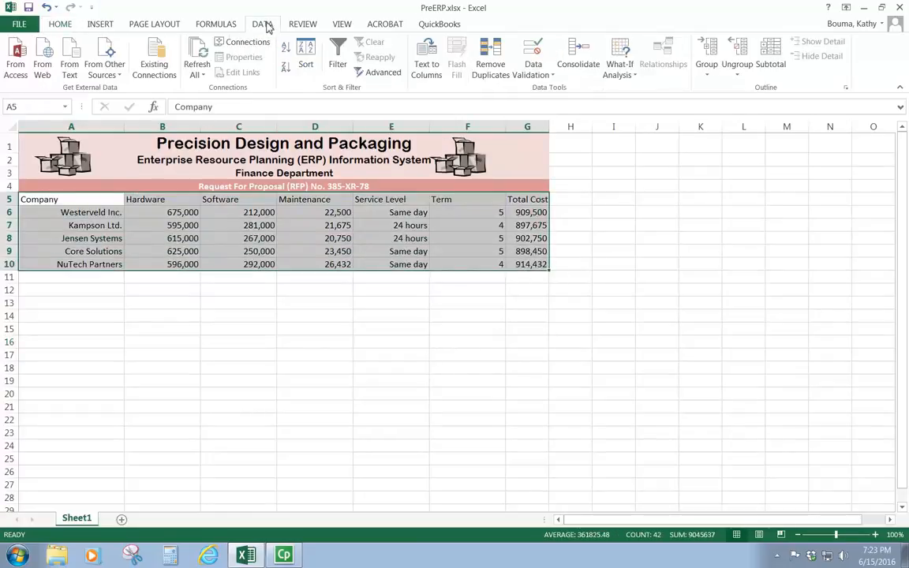
click(337, 63)
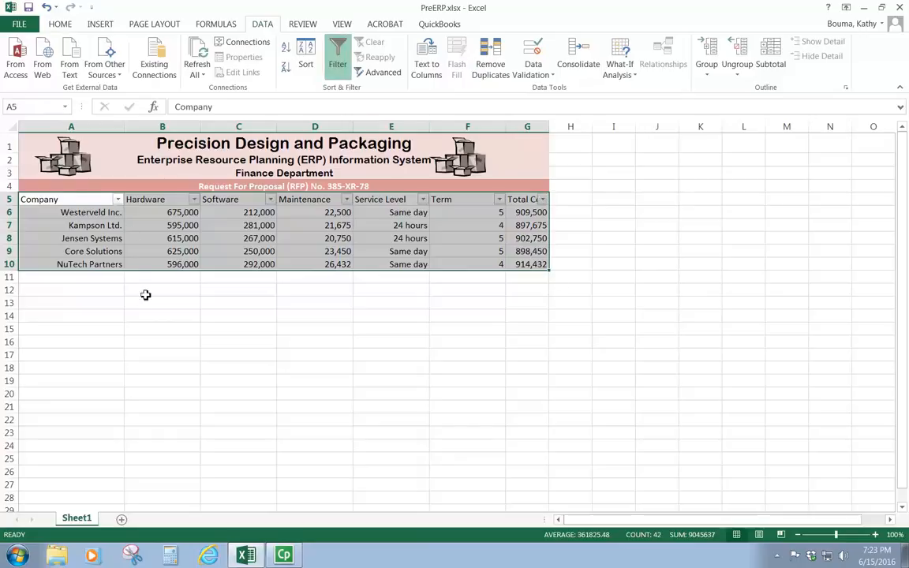
- Filter the Company column to show only Jensen Systems
click(166, 251)
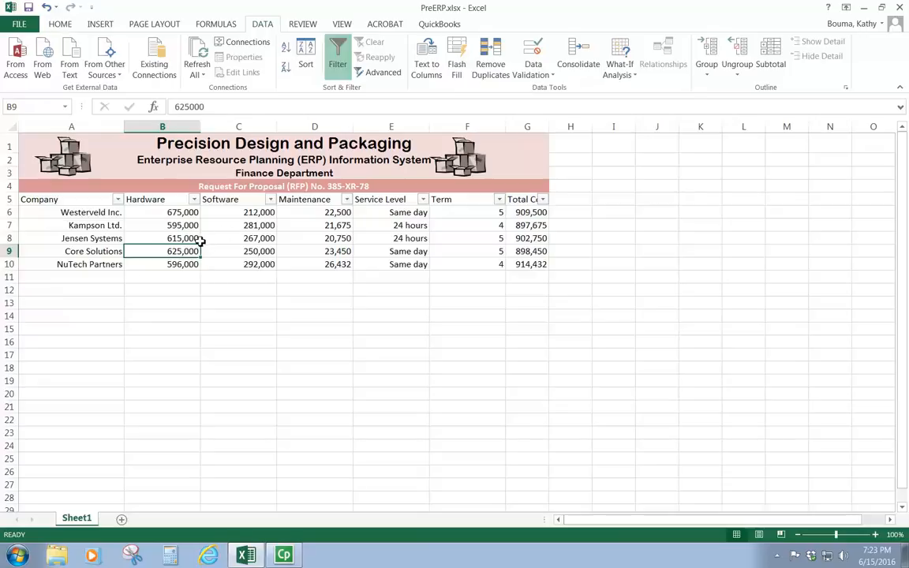
click(117, 200)
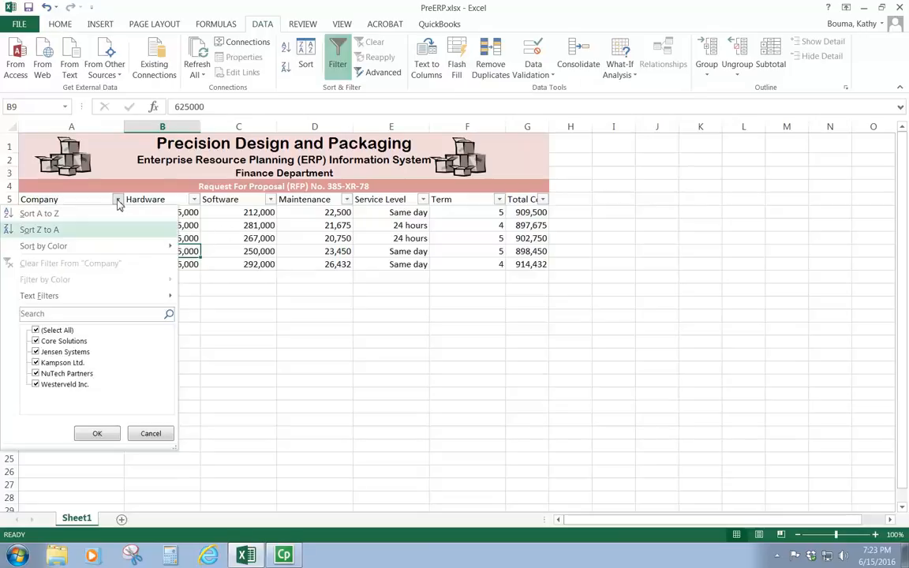
click(36, 331)
click(35, 351)
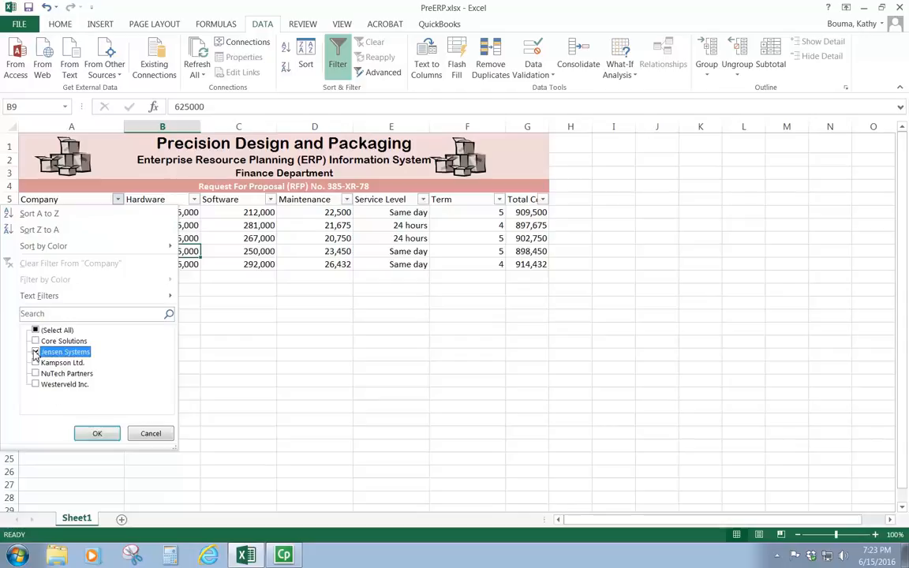
click(95, 433)
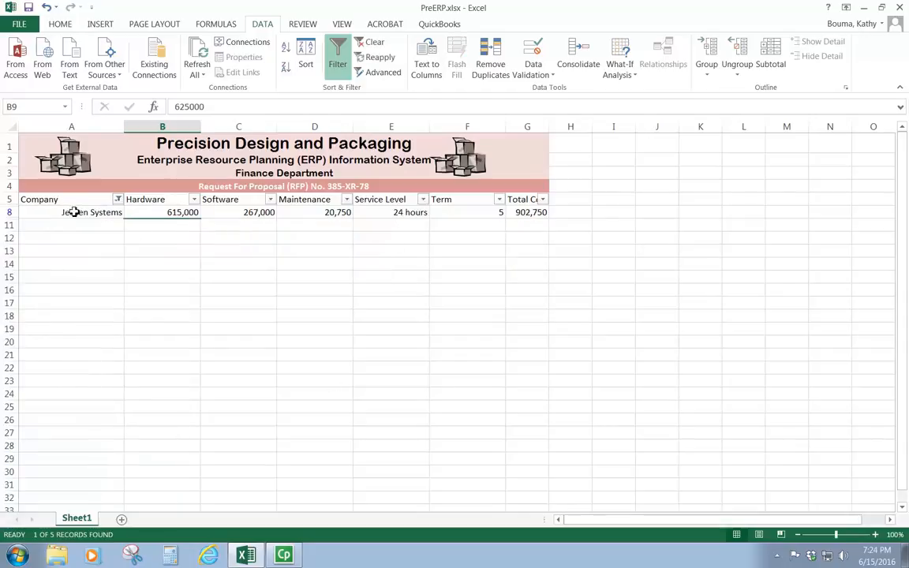
- Show all companies again in the Company filter and sort the table by Software from smallest to largest
click(118, 200)
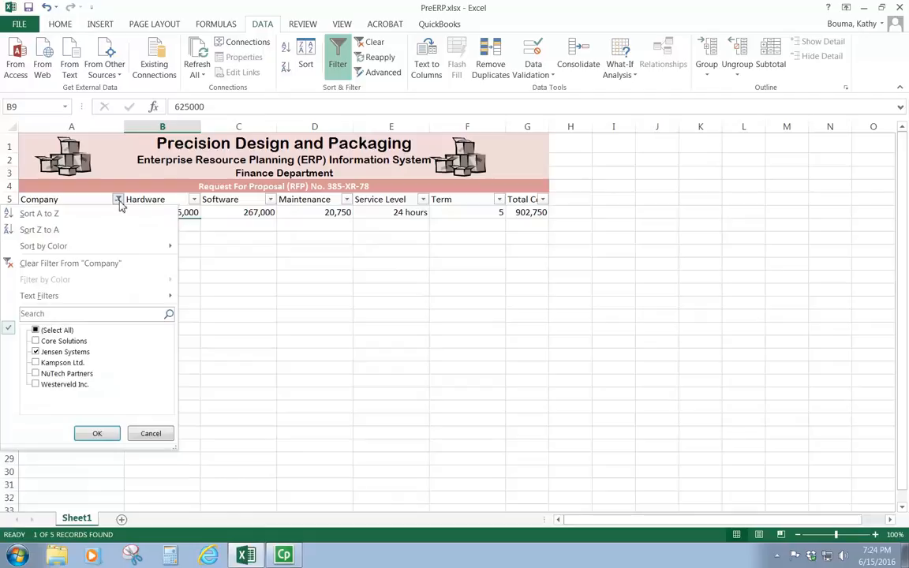
click(36, 330)
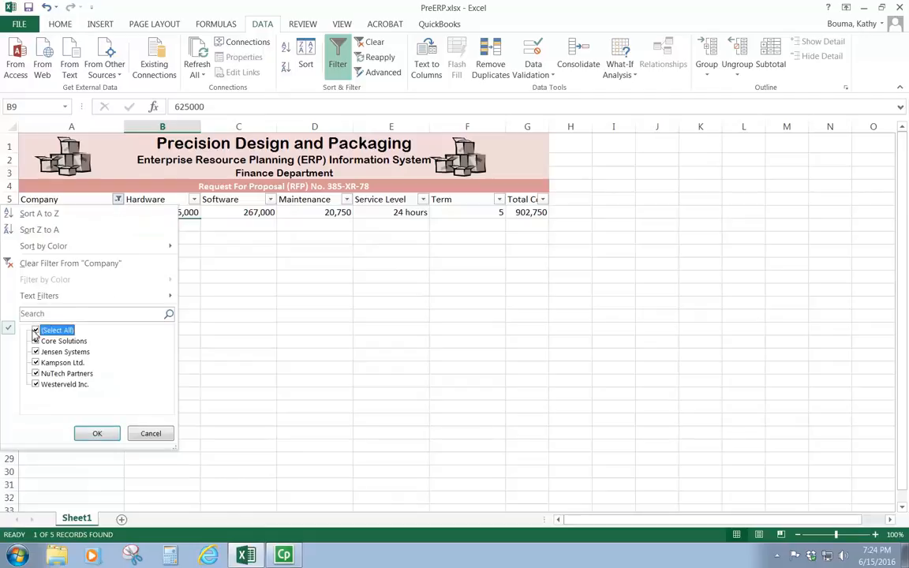
click(97, 433)
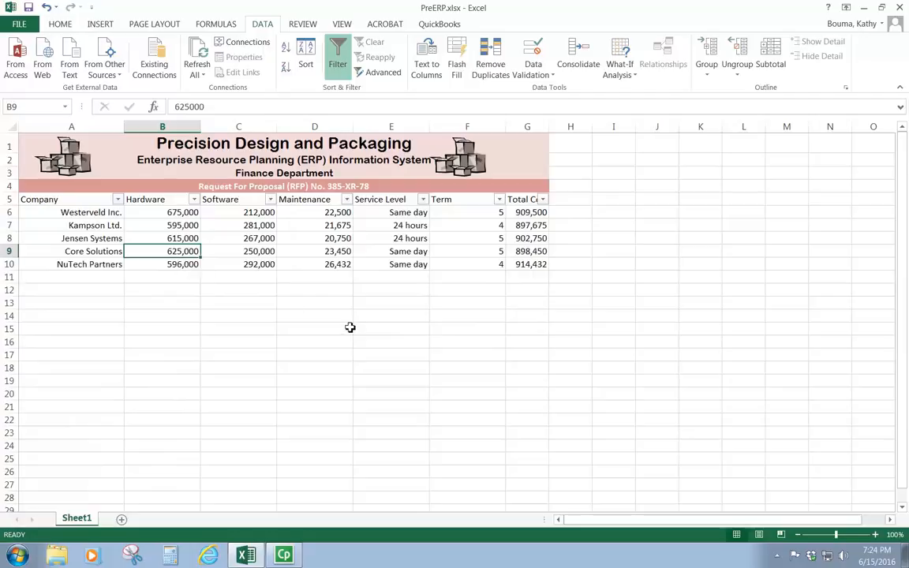
click(271, 200)
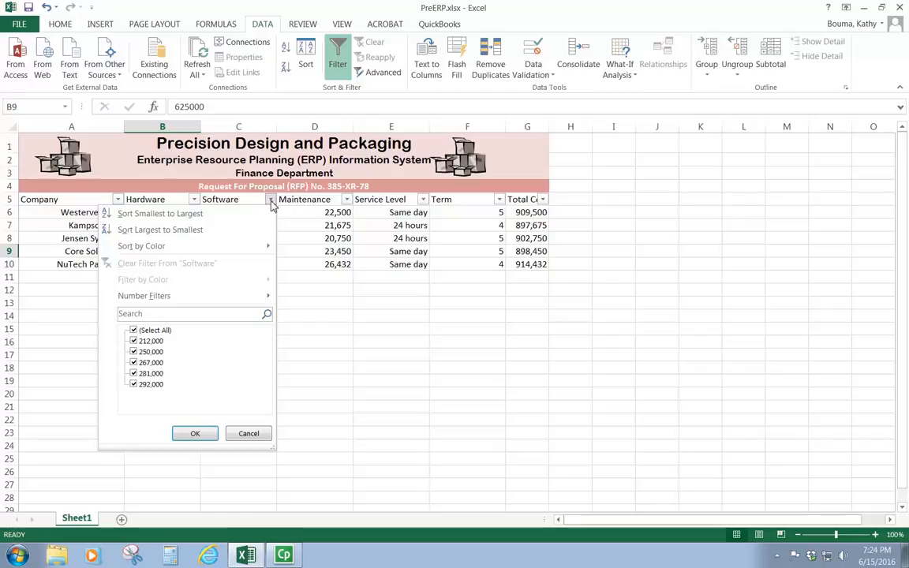
click(150, 214)
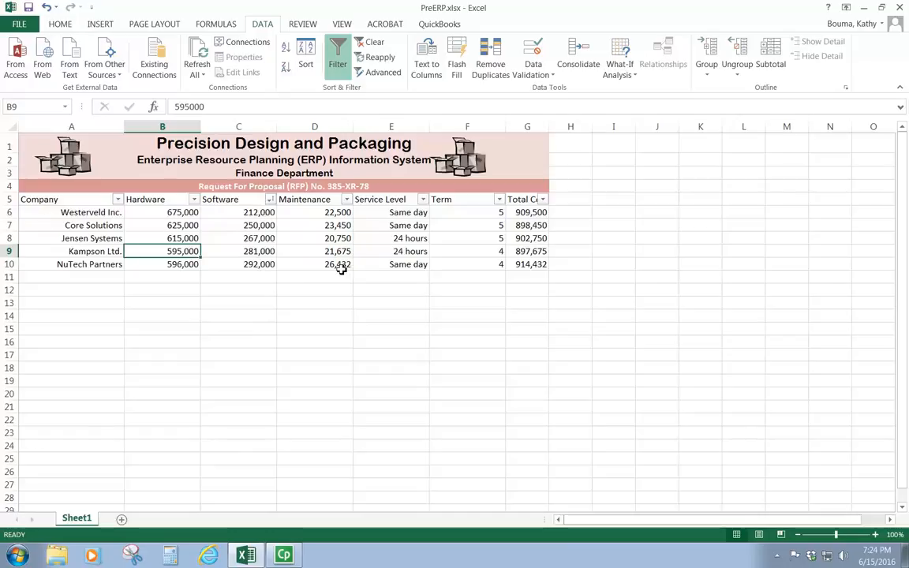
- Filter the Service Level column to show only Same day
click(422, 199)
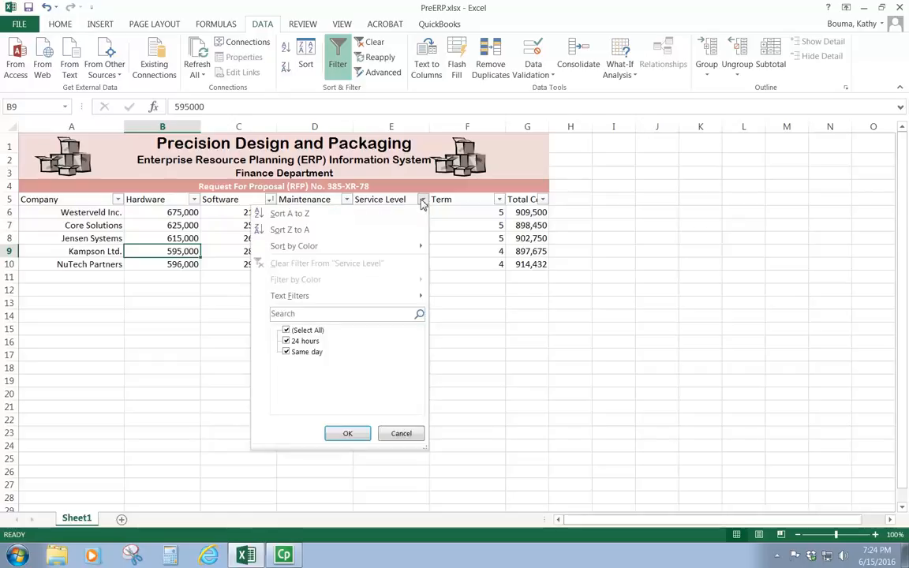
click(285, 331)
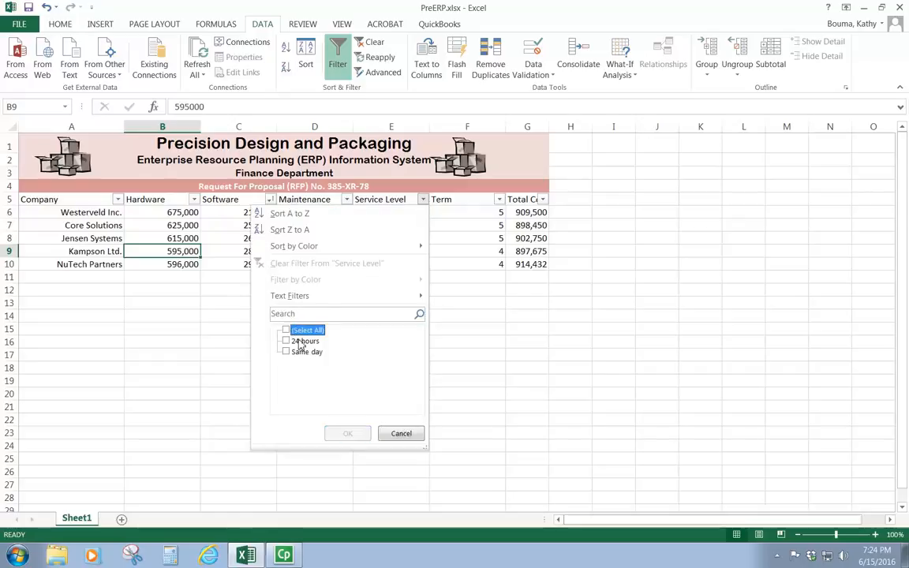
click(286, 352)
click(348, 433)
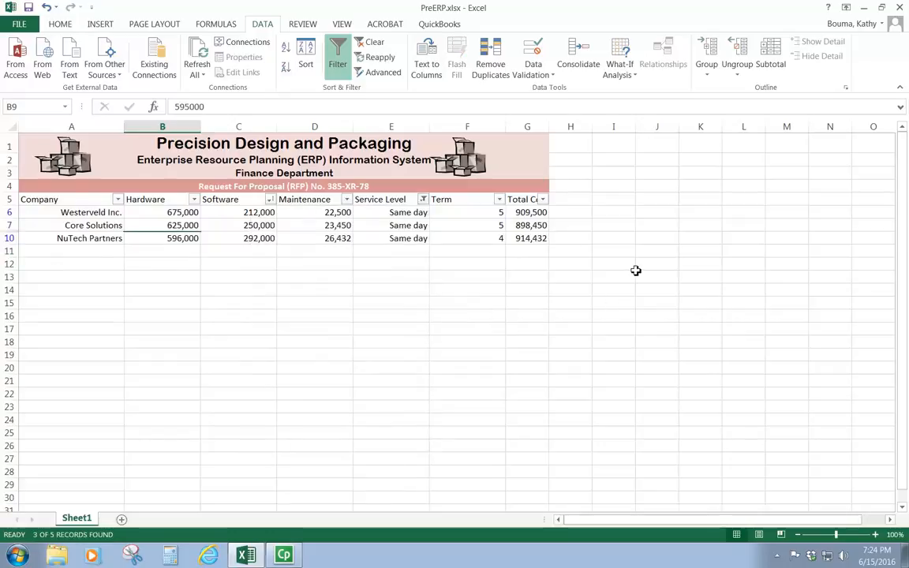